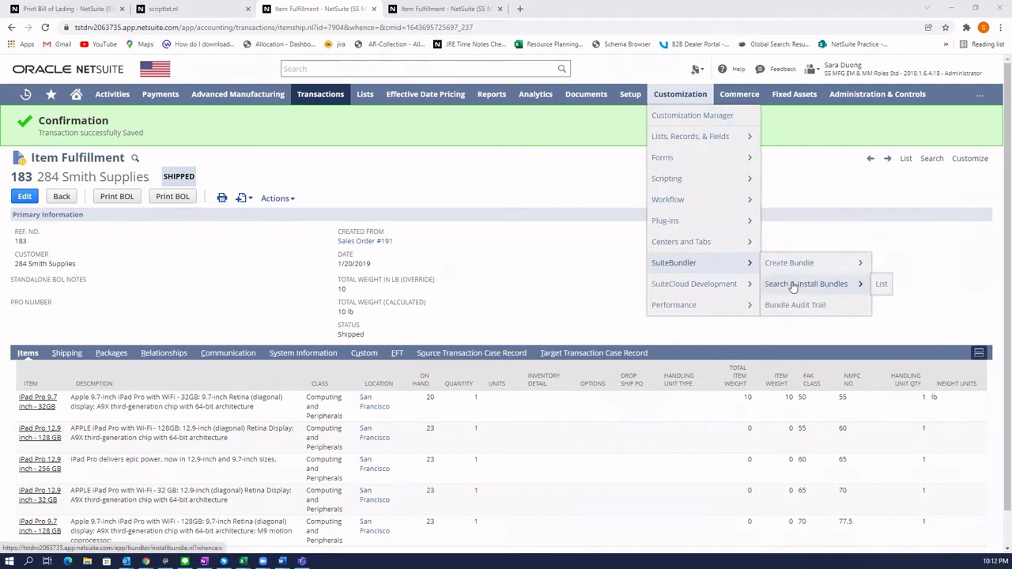
Step: Open the Installed Bundles list, showing Bill of Lading version 1.00.5, in a new tab
right_click(886, 287)
left_click(902, 290)
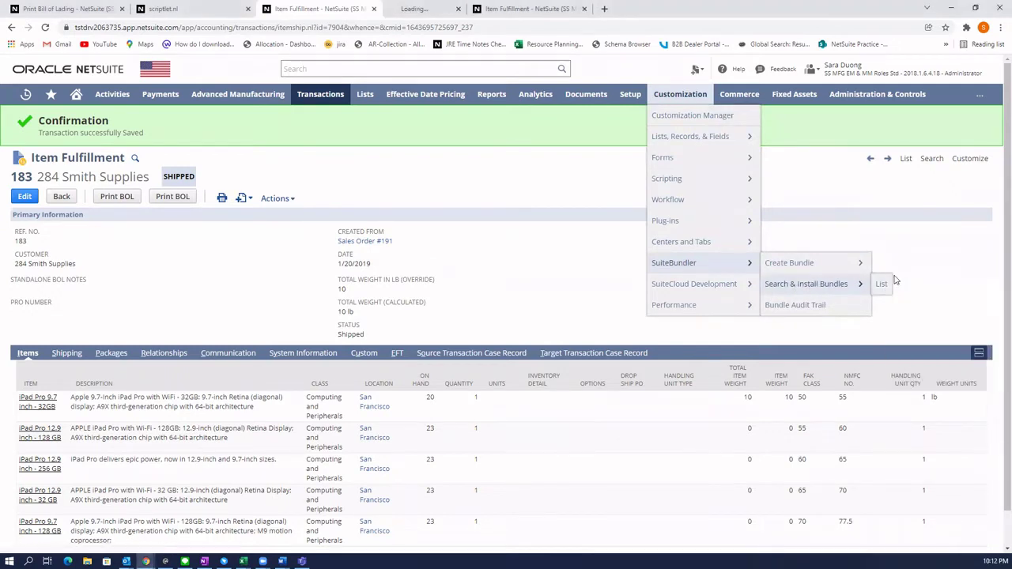
left_click_drag(455, 15, 614, 11)
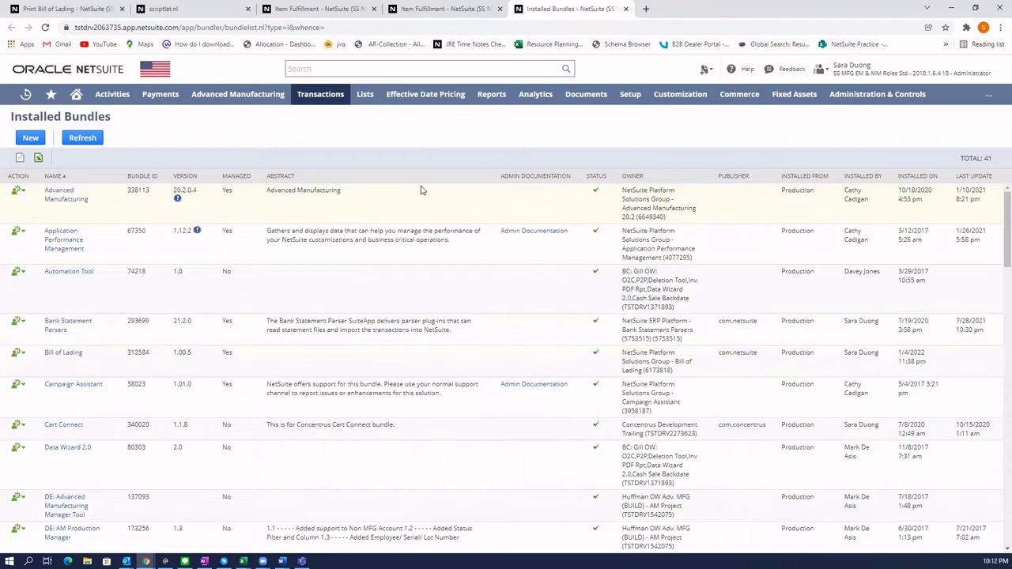
Step: Return to the saved Item Fulfillment 184 for 284 Smith Supplies
left_click(434, 11)
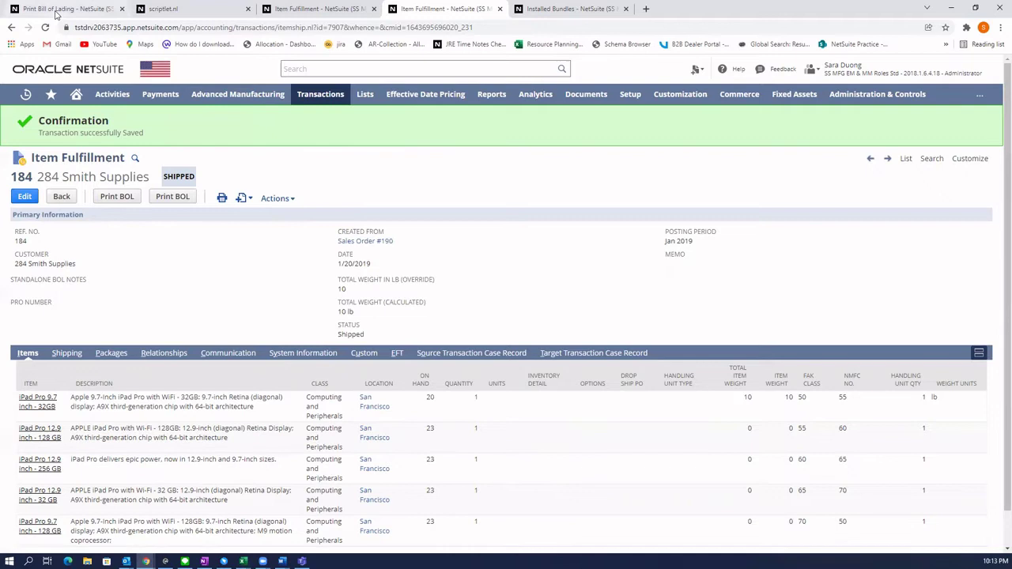
Step: Browse the 34 shipped fulfillments for 284 Smith Supplies on the Print Bill of Lading page
left_click(56, 11)
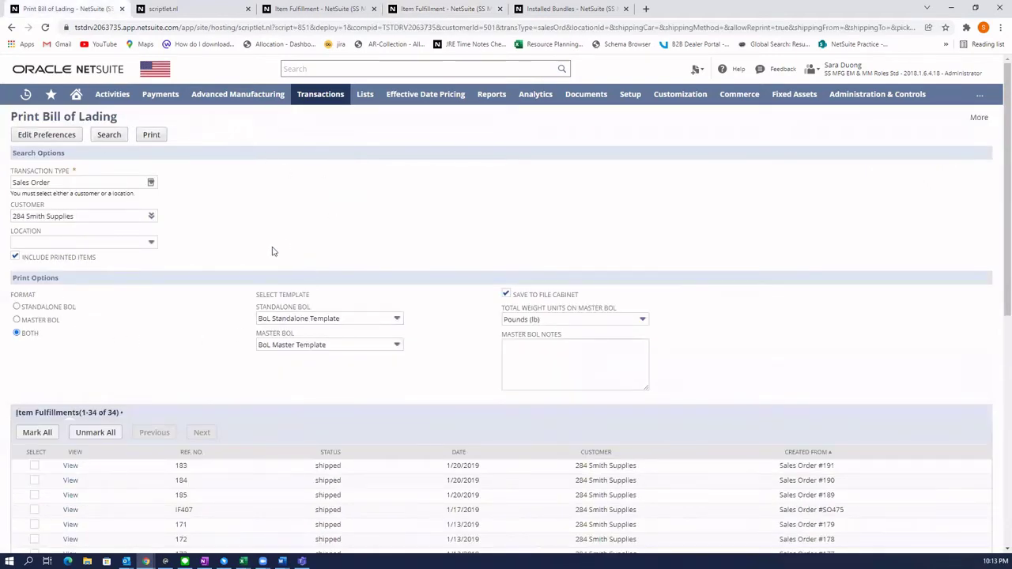
mouse_move(79, 242)
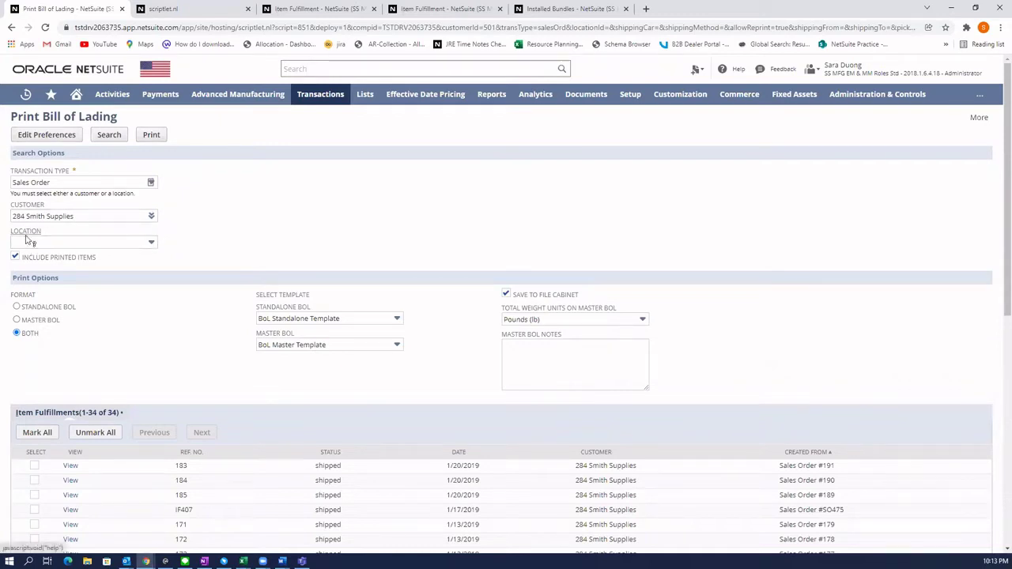
scroll(159, 447, "down", 1)
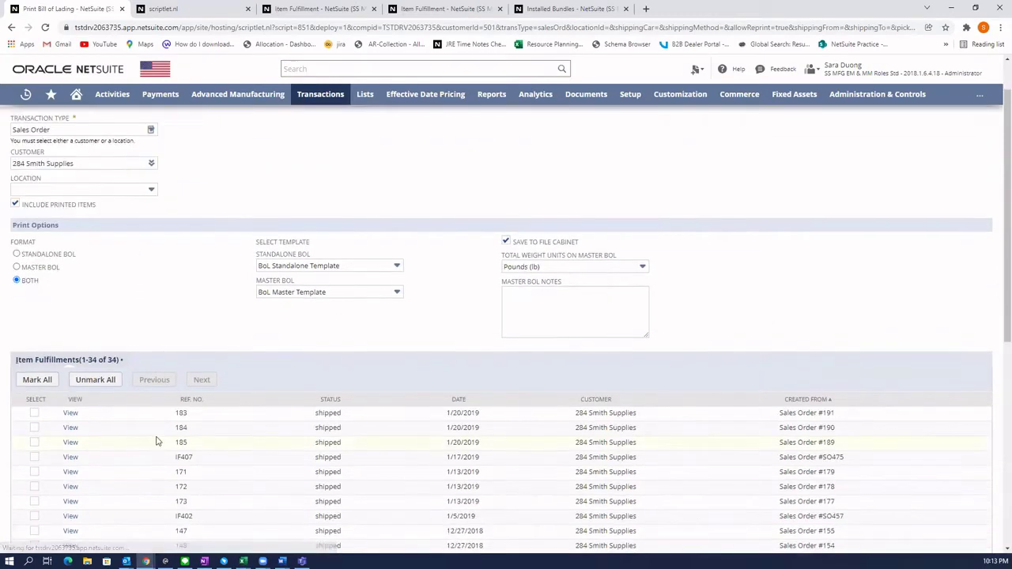
scroll(101, 211, "up", 1)
scroll(173, 404, "down", 2)
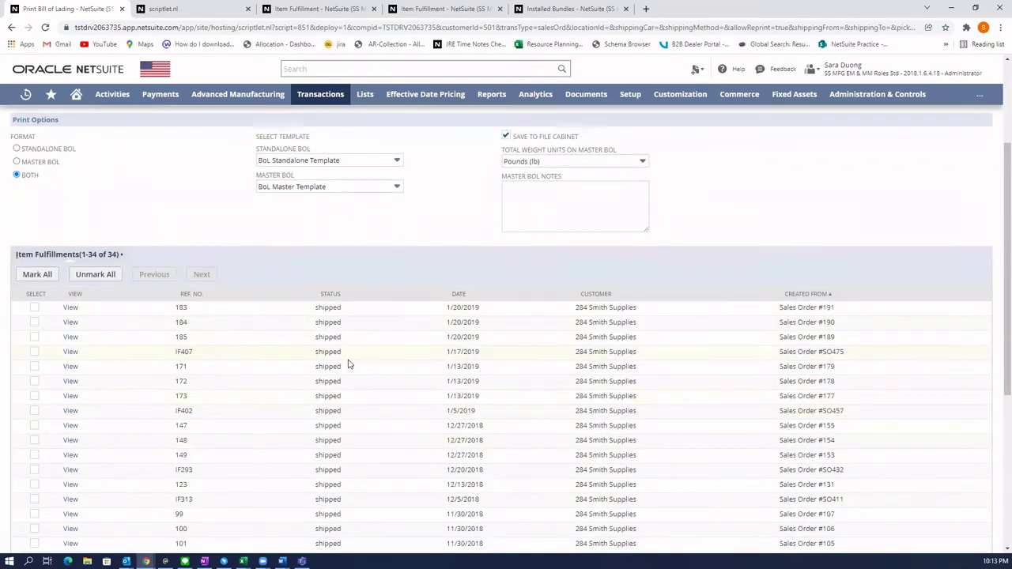
scroll(163, 229, "up", 1)
scroll(163, 229, "up", 2)
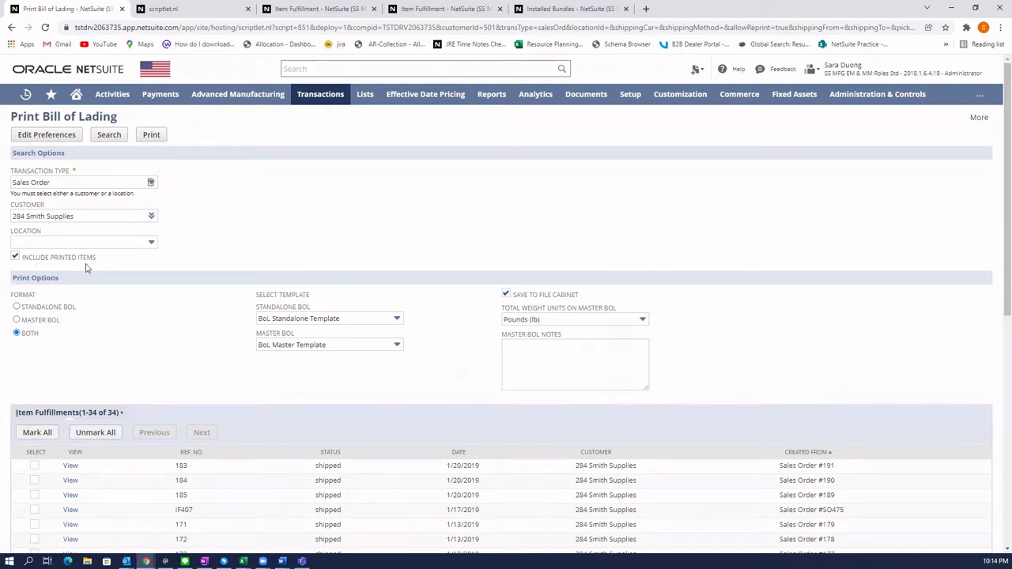
scroll(219, 378, "down", 1)
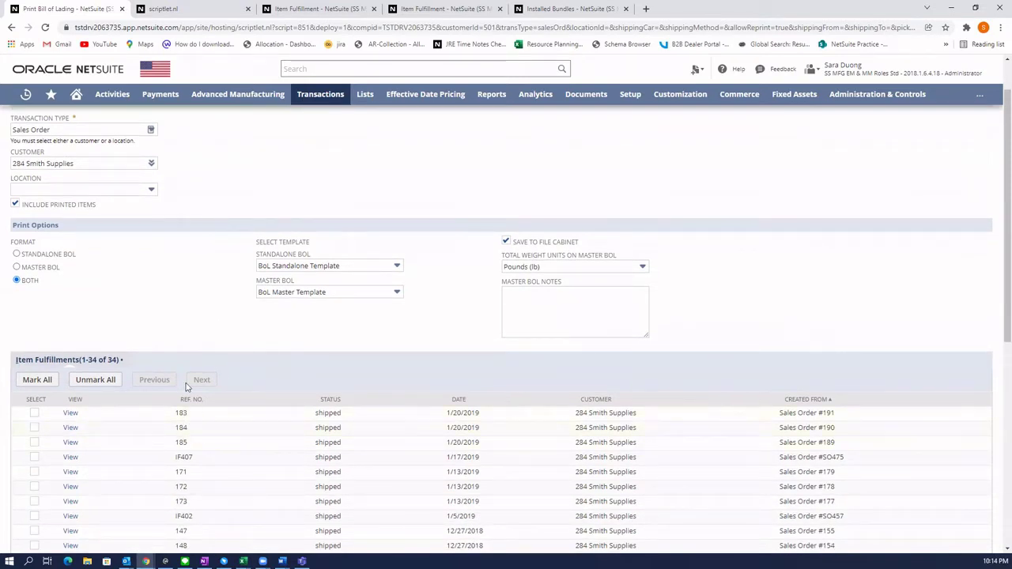
scroll(188, 388, "up", 1)
scroll(187, 387, "up", 1)
left_click(18, 258)
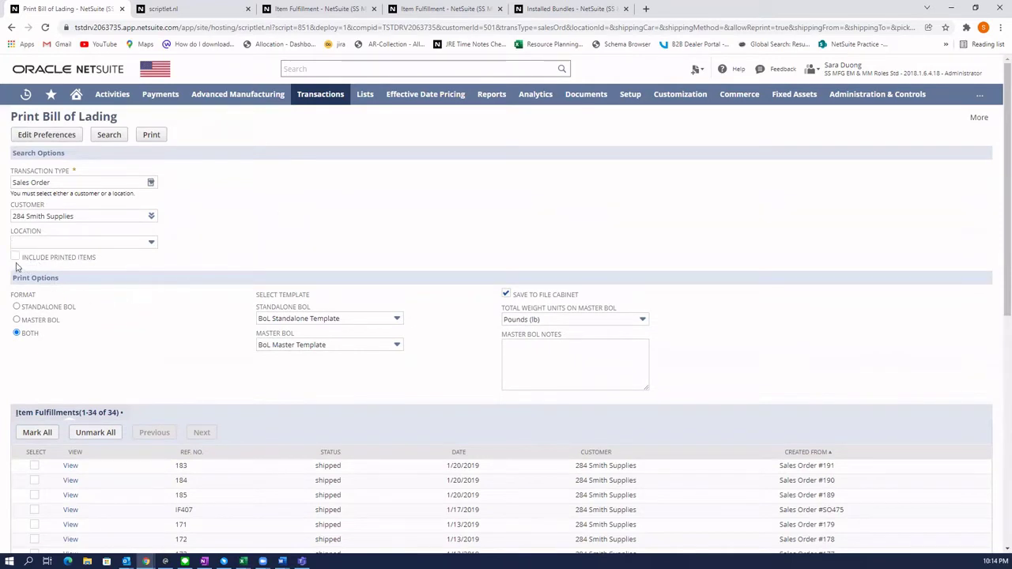
left_click(120, 136)
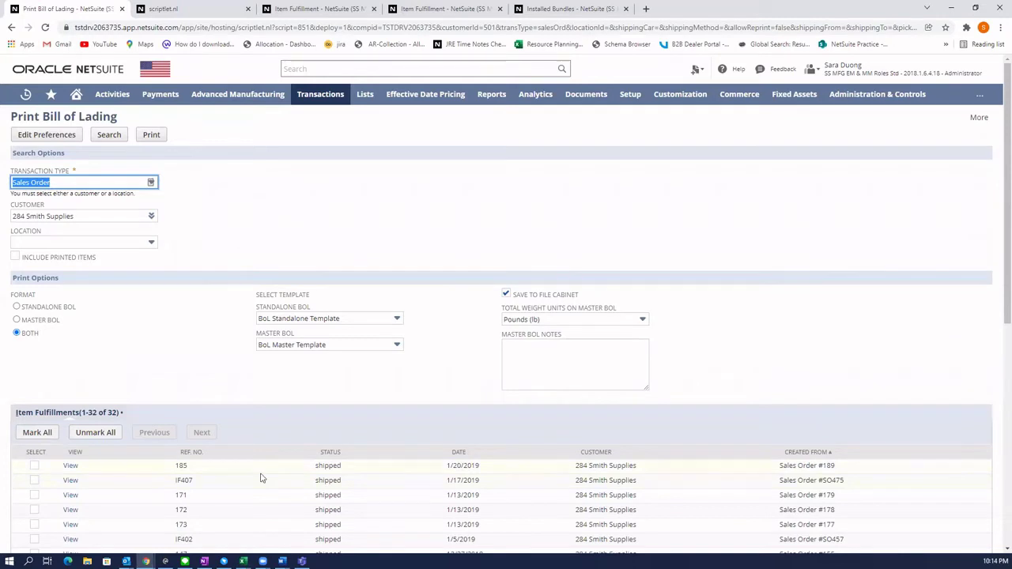
left_click(15, 257)
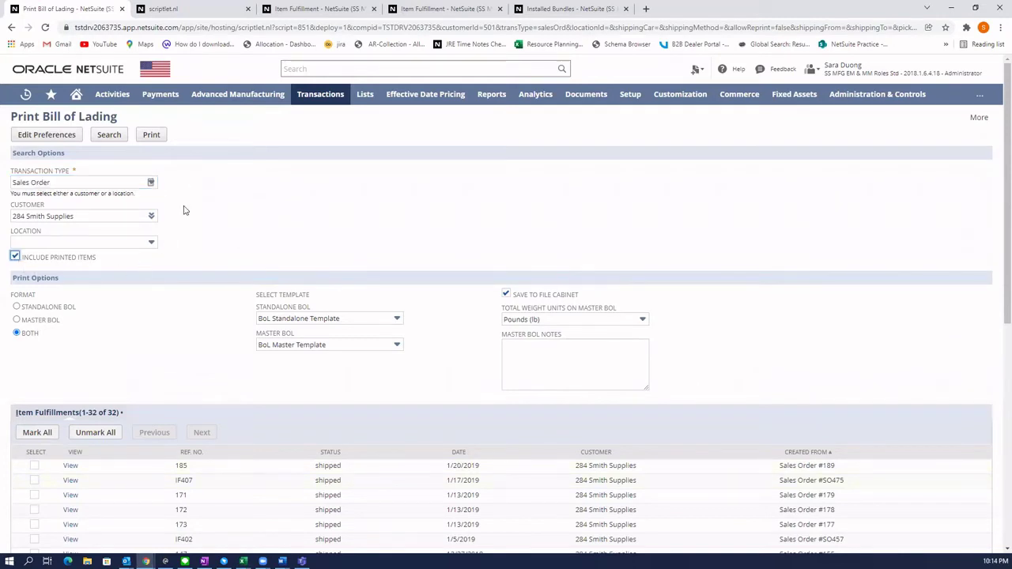
left_click(109, 134)
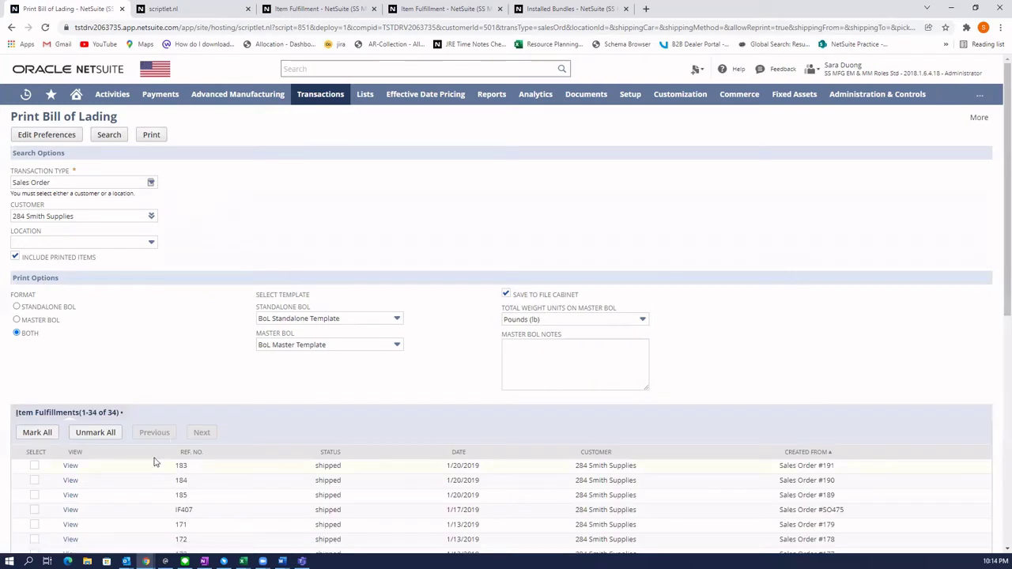
left_click(160, 357)
Step: Print a master BOL for fulfillments 183 and 184, saving it to the File Cabinet
left_click(533, 299)
left_click(34, 481)
left_click(34, 466)
Step: Review the master BOL PDF's order totals, then return to Item Fulfillment 184
left_click(176, 11)
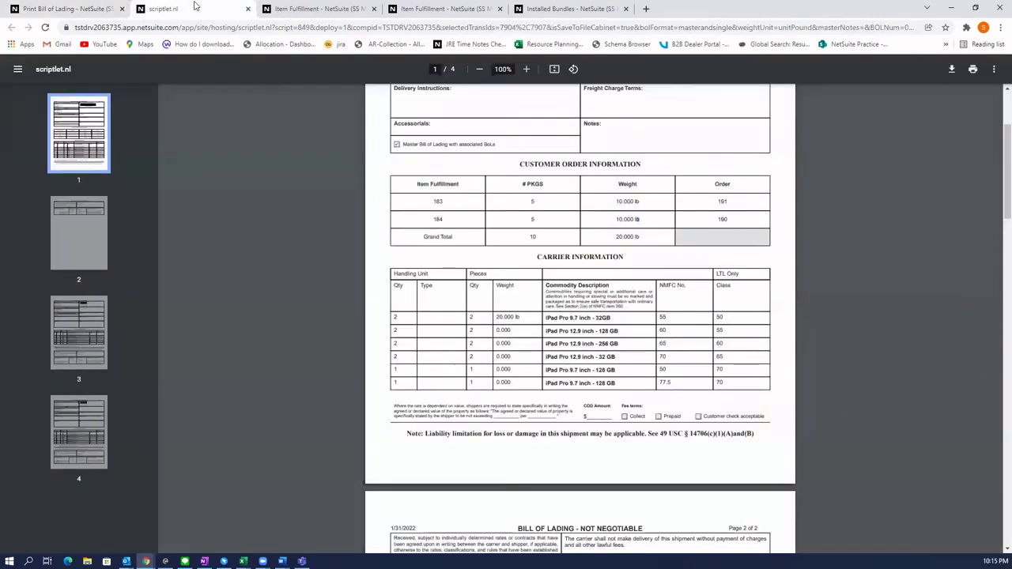
scroll(463, 285, "up", 2)
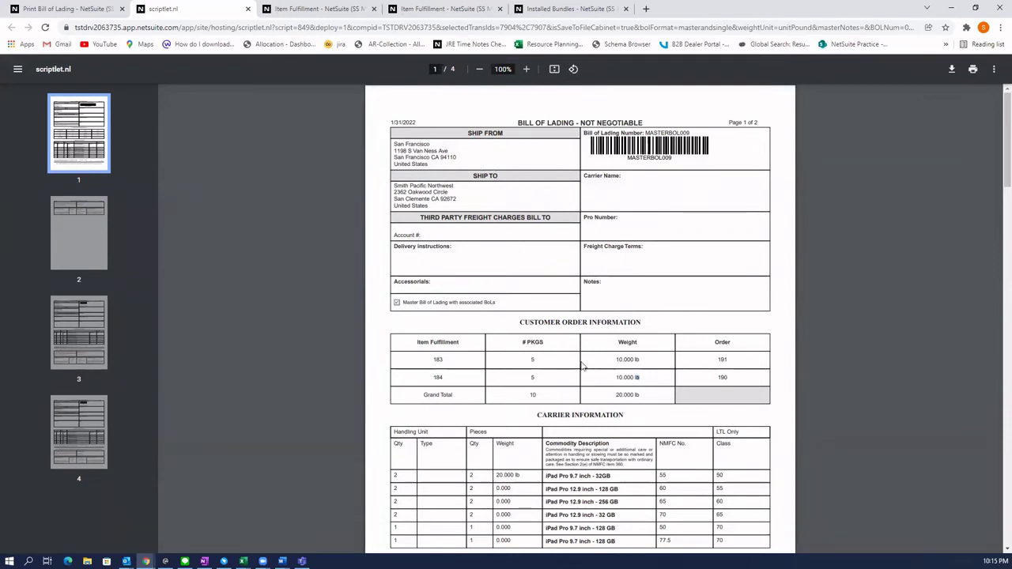
scroll(582, 365, "down", 3)
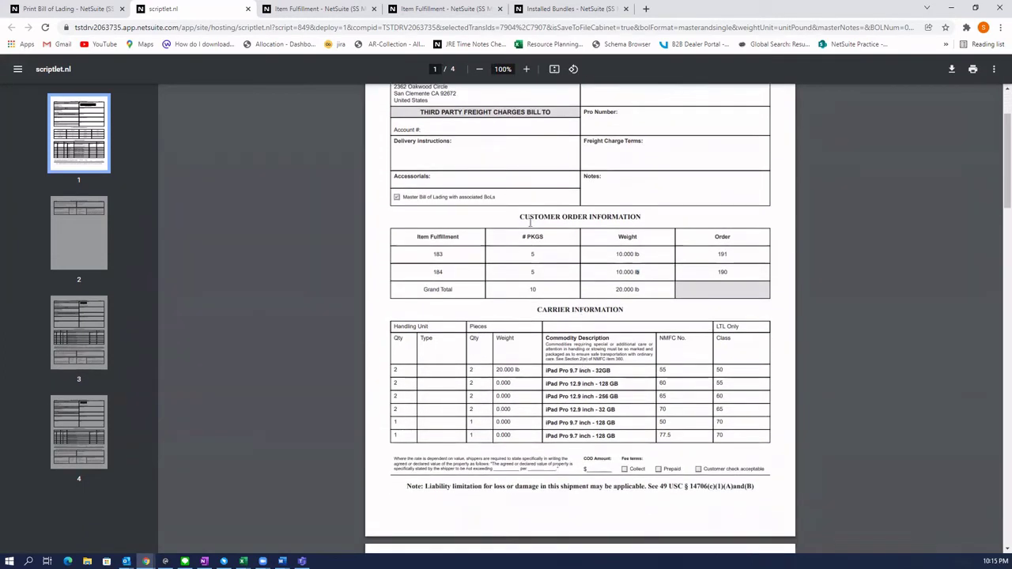
scroll(637, 246, "up", 1)
scroll(649, 230, "up", 1)
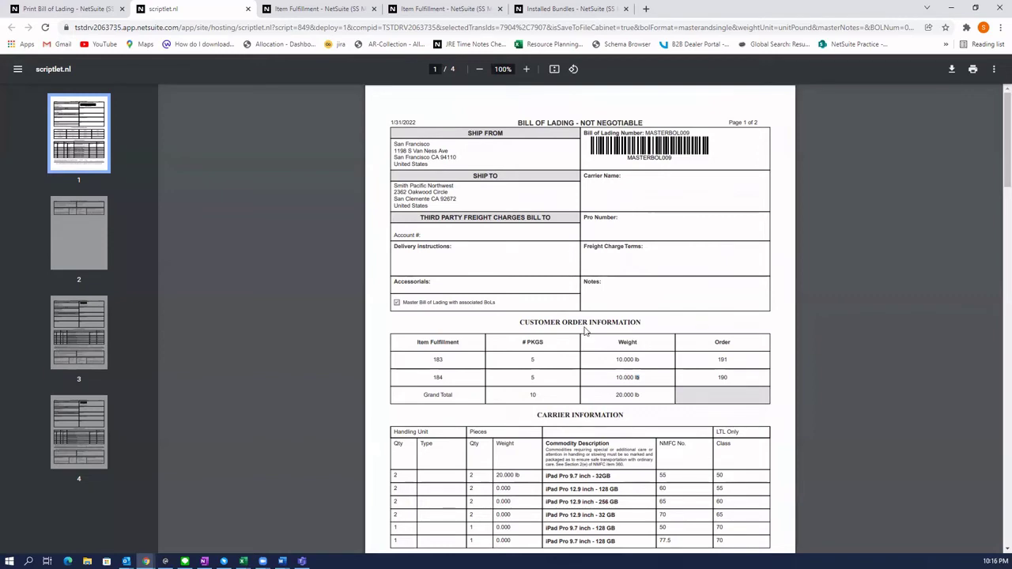
scroll(587, 336, "down", 2)
scroll(558, 292, "down", 2)
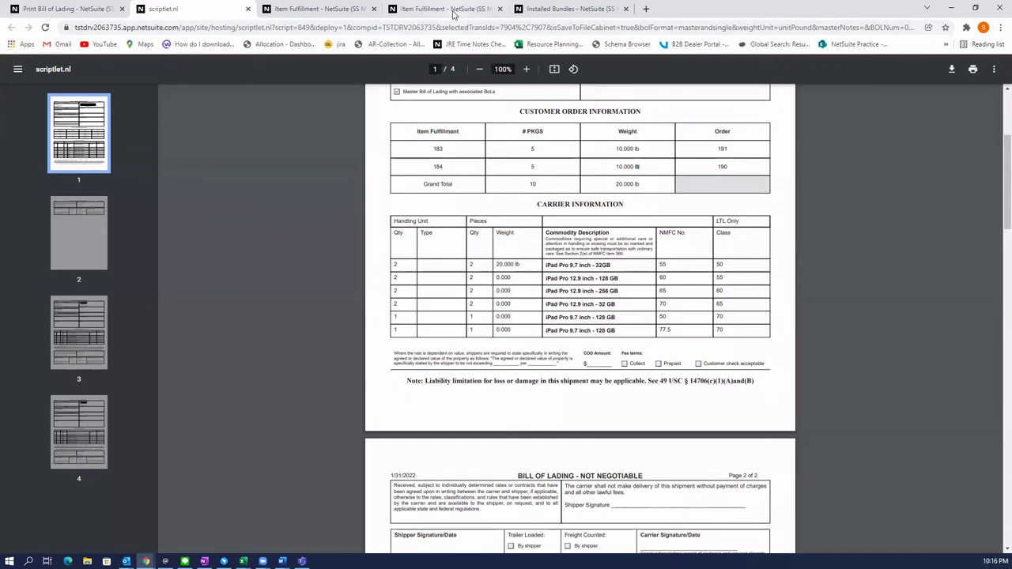
key("ctrl+4")
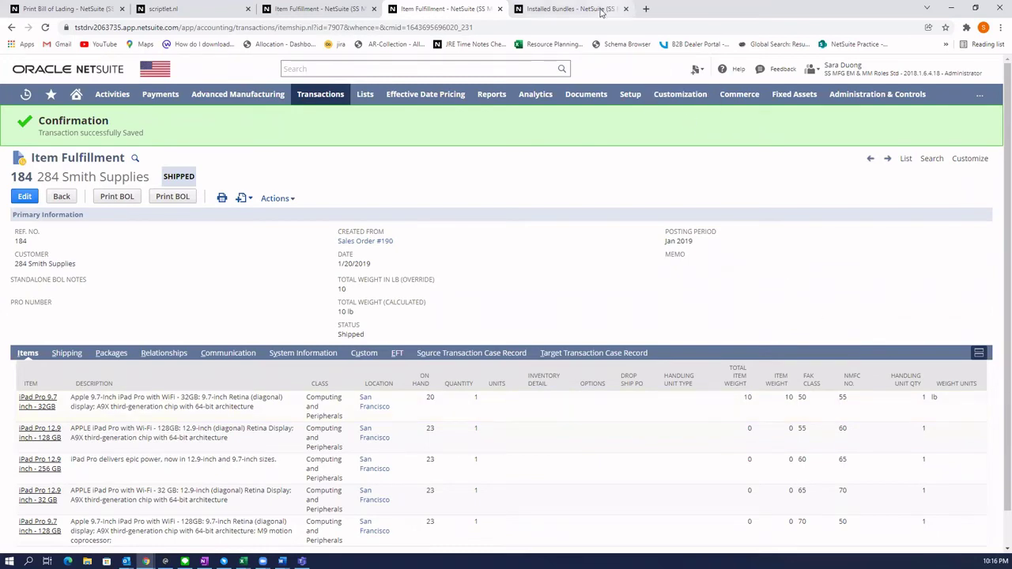
Step: Pass through the Installed Bundles and Item Fulfillment 183 tabs back to the master BOL PDF
left_click(569, 9)
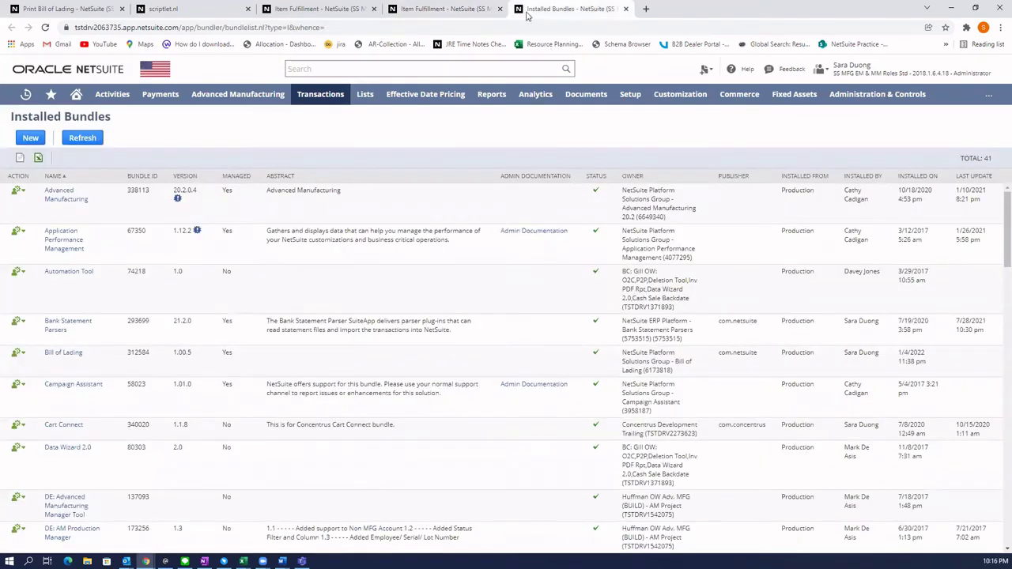
left_click(328, 9)
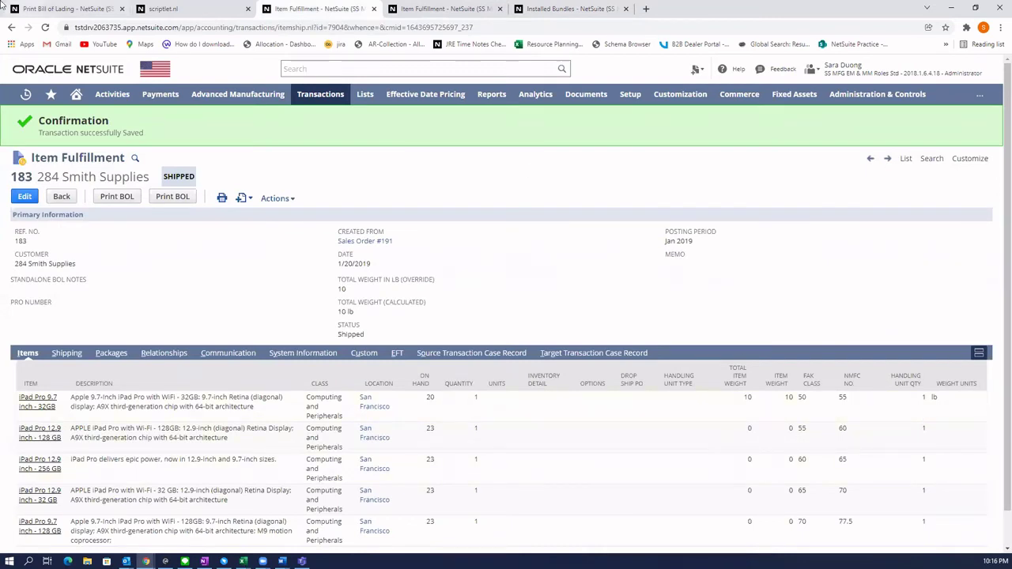
left_click(180, 8)
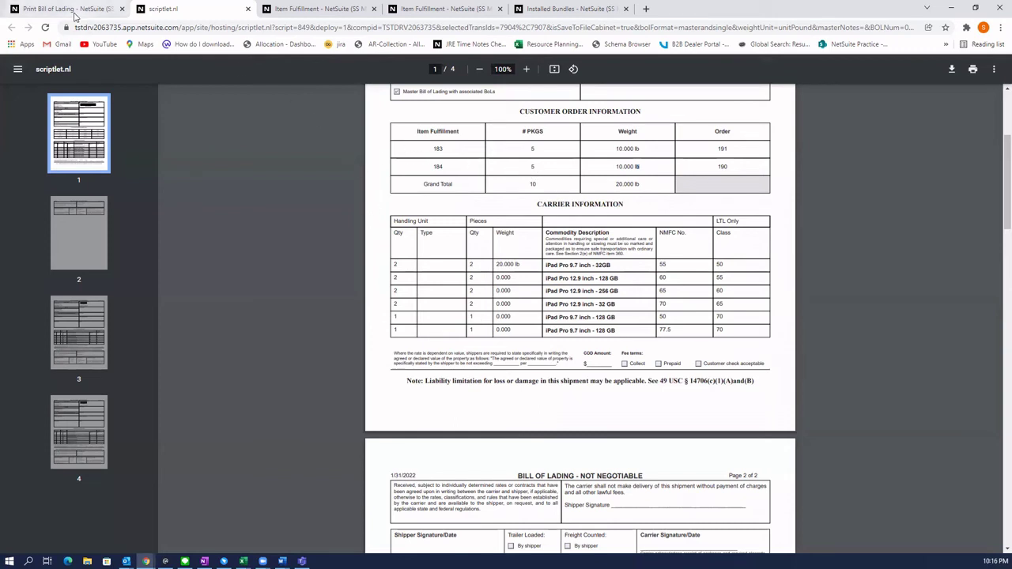
left_click(75, 10)
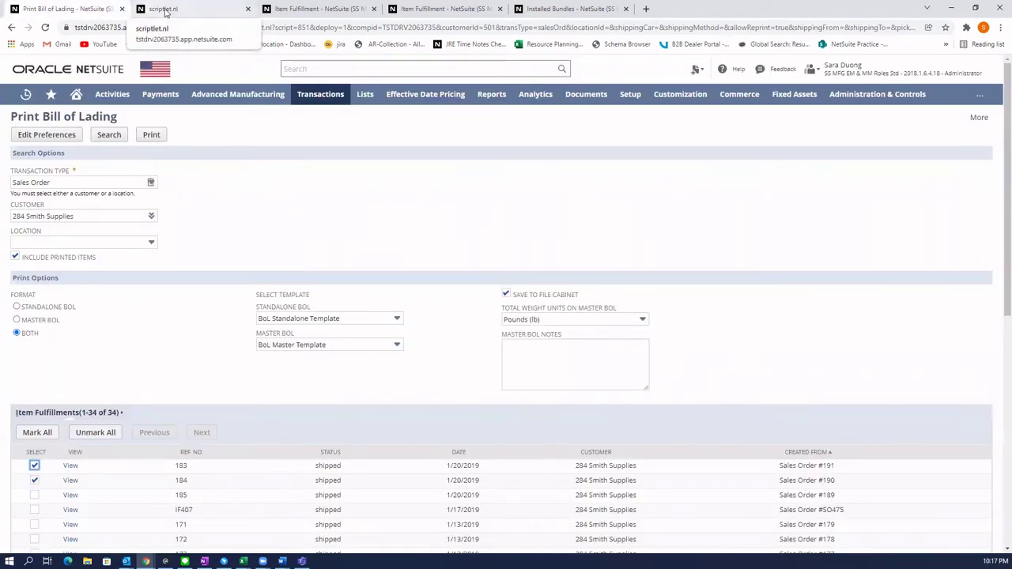
left_click(165, 9)
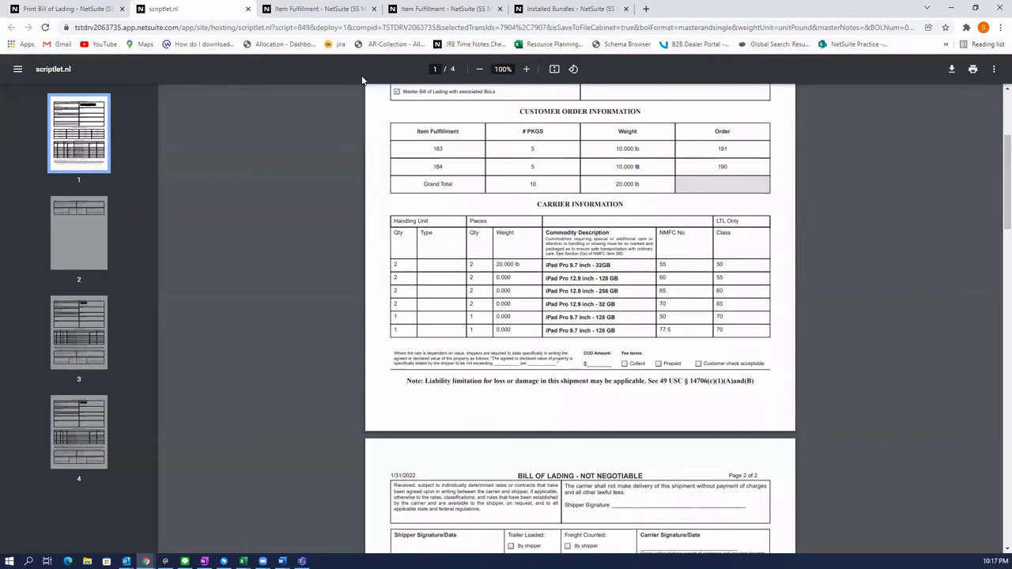
scroll(548, 262, "up", 2)
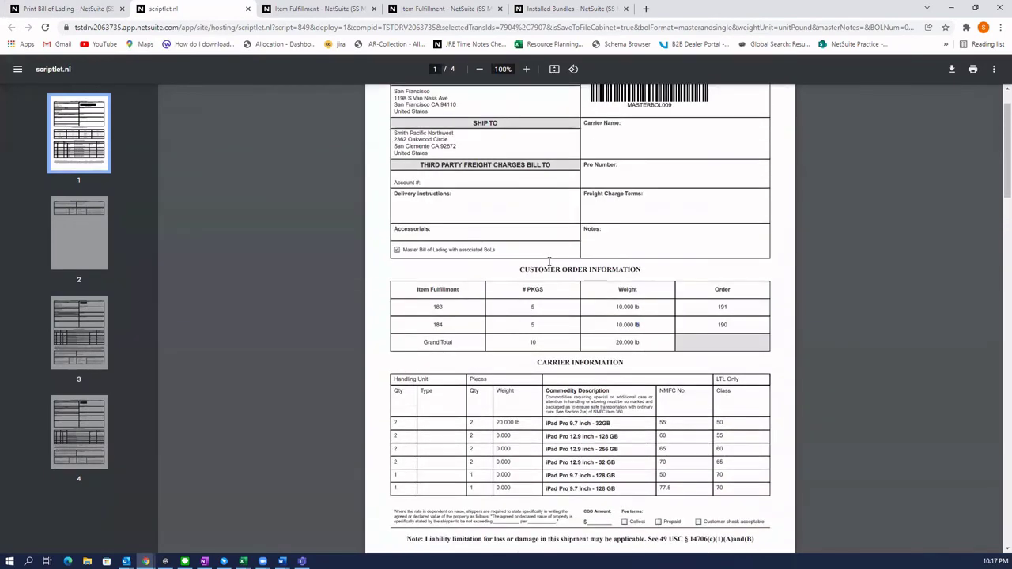
scroll(549, 261, "up", 1)
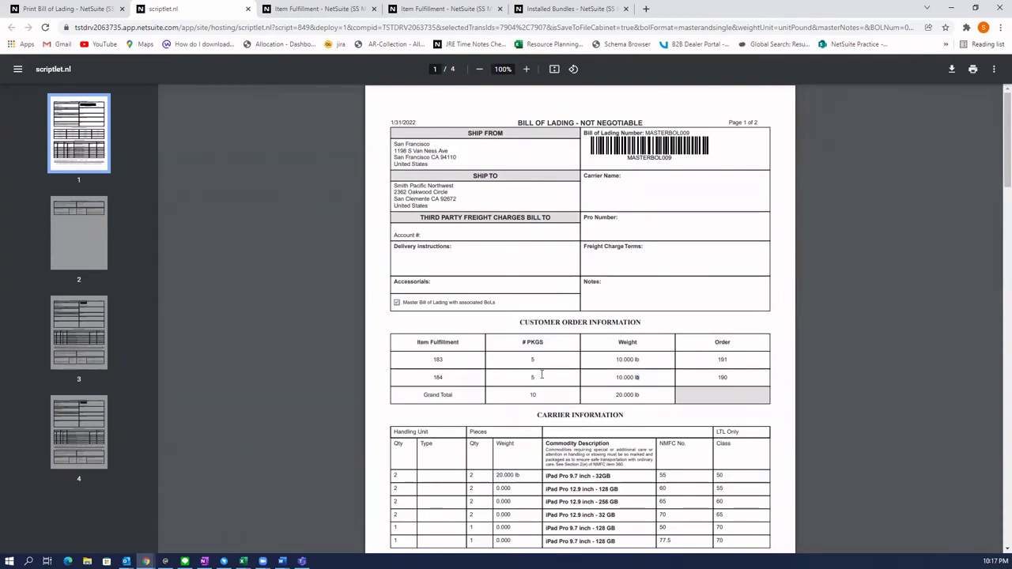
scroll(664, 330, "down", 4)
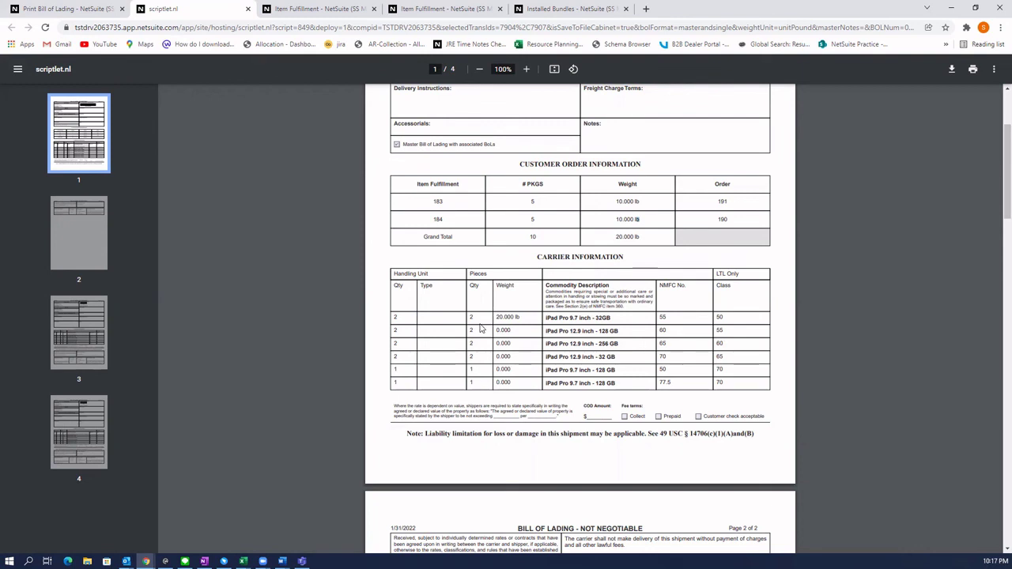
scroll(554, 210, "up", 2)
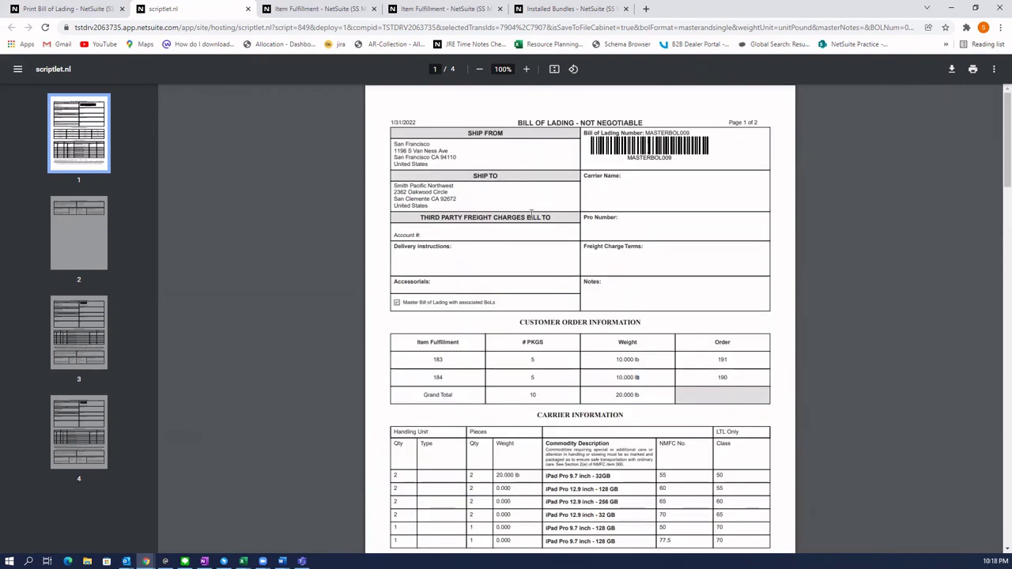